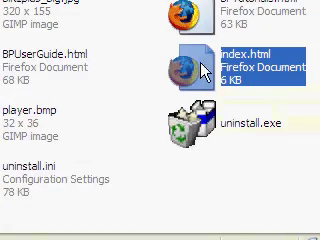
Bring up the context menu for index.html in the BlitzPlus help folder.
right_click(205, 70)
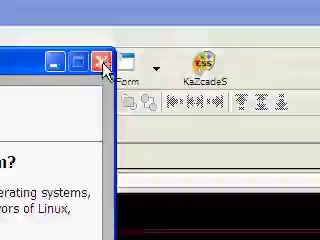
Close the extra window and the BlitzPlus Home Page document, then exit KompoZer.
left_click(103, 63)
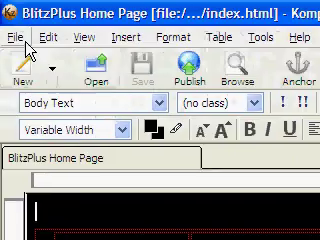
left_click(16, 40)
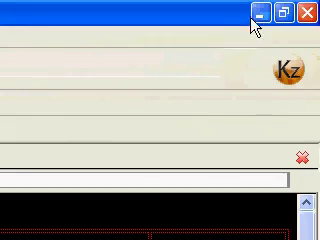
left_click(306, 14)
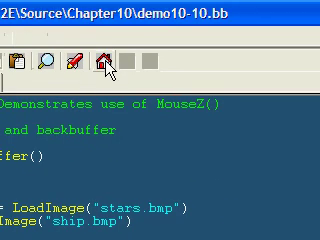
Show the black-and-red help home page and launch the Game Programming for Teens link.
left_click(103, 62)
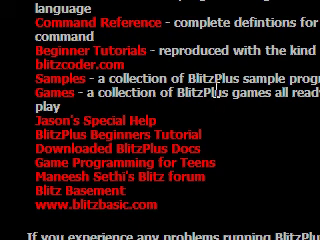
left_click(167, 163)
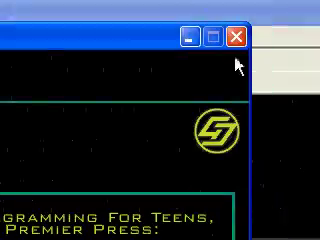
Close Game Programming for Teens, visit Maneesh Sethi's Blitz forum, then return to help home.
left_click(218, 40)
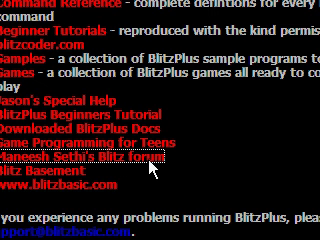
left_click(152, 158)
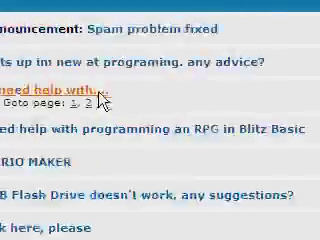
scroll(100, 85, "down", 3)
scroll(105, 170, "down", 3)
scroll(200, 92, "up", 10)
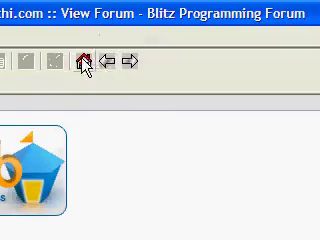
left_click(97, 64)
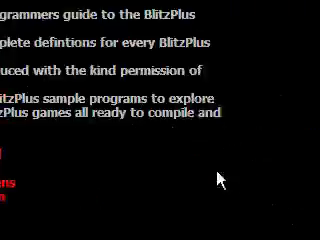